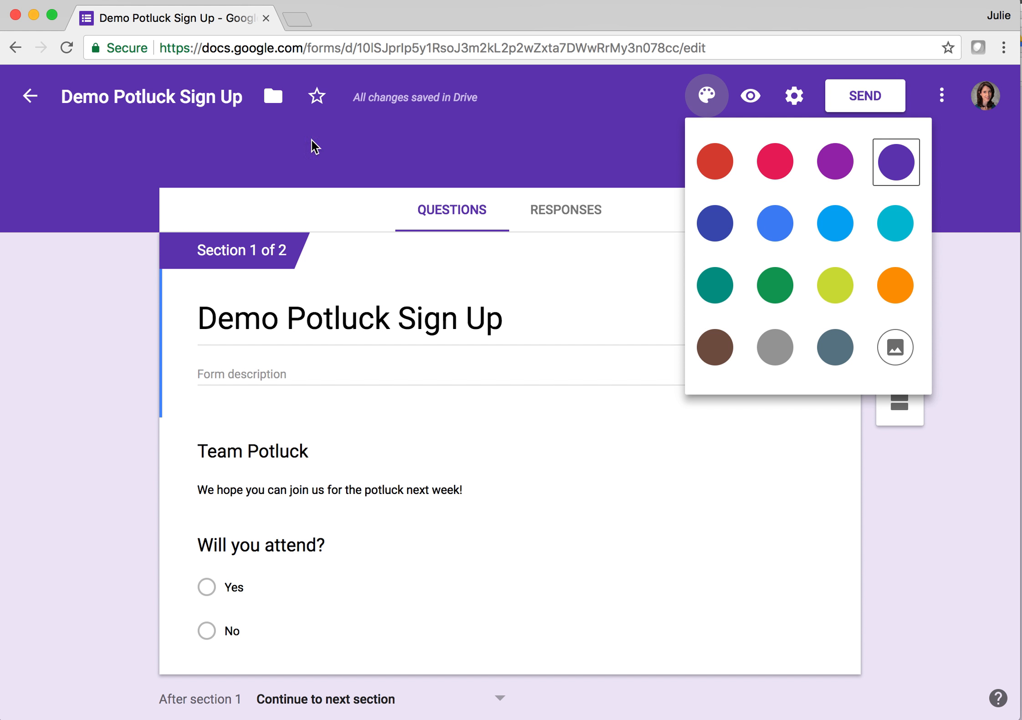
Step: Set the form's header theme to the Food and dining photo of a shared dinner table seen from above
left_click(897, 347)
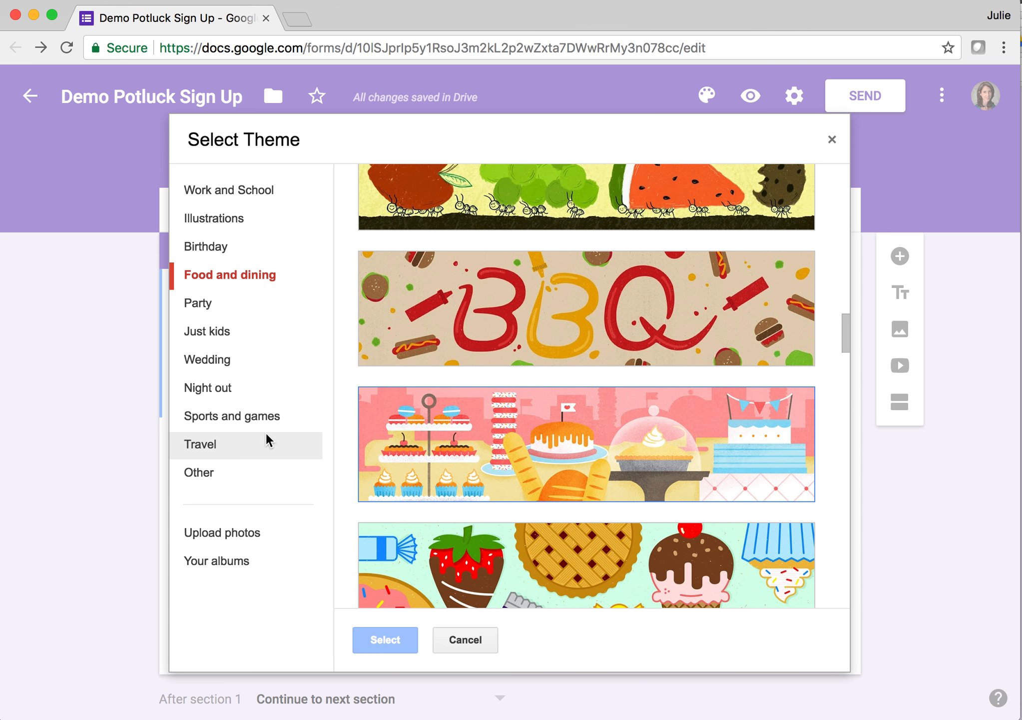
scroll(617, 469, "up", 20)
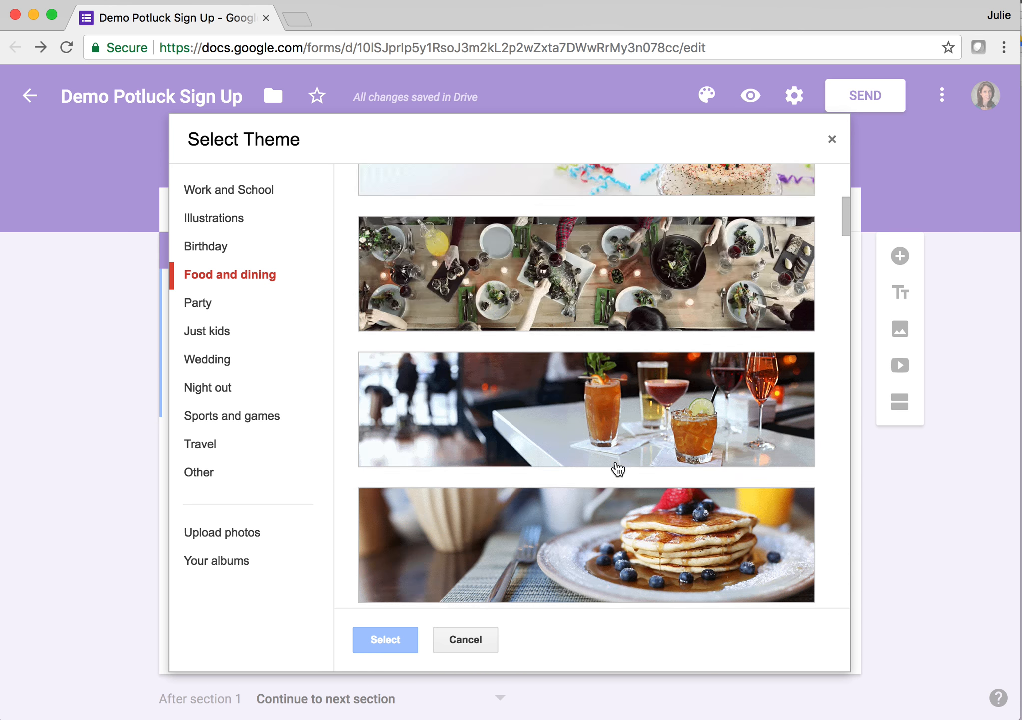
scroll(618, 469, "up", 8)
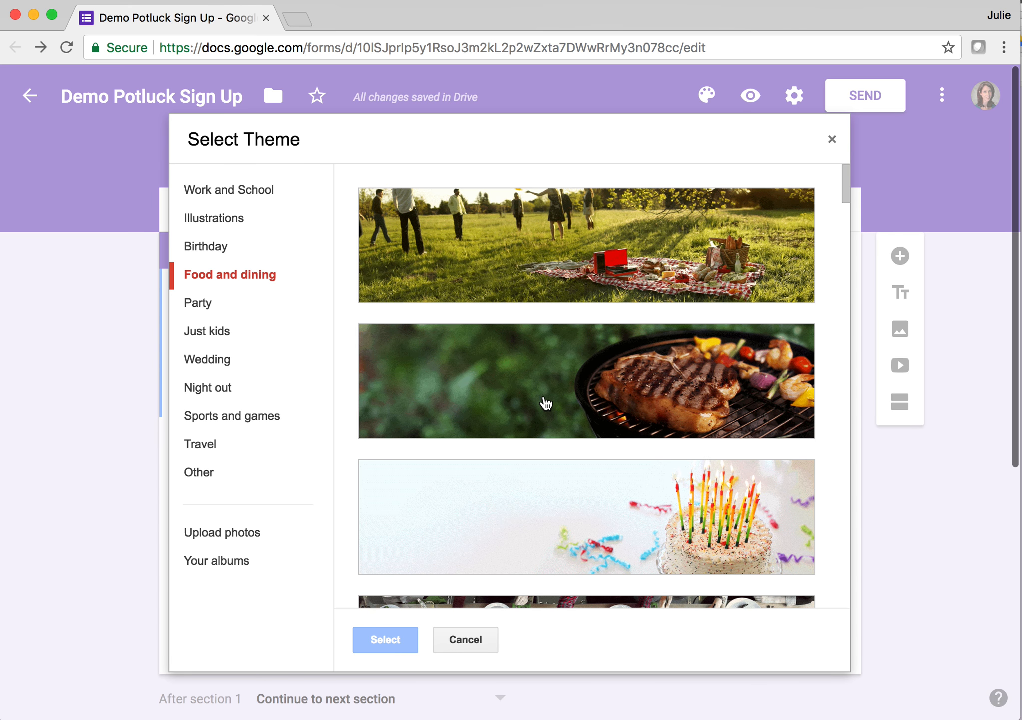
scroll(545, 403, "down", 3)
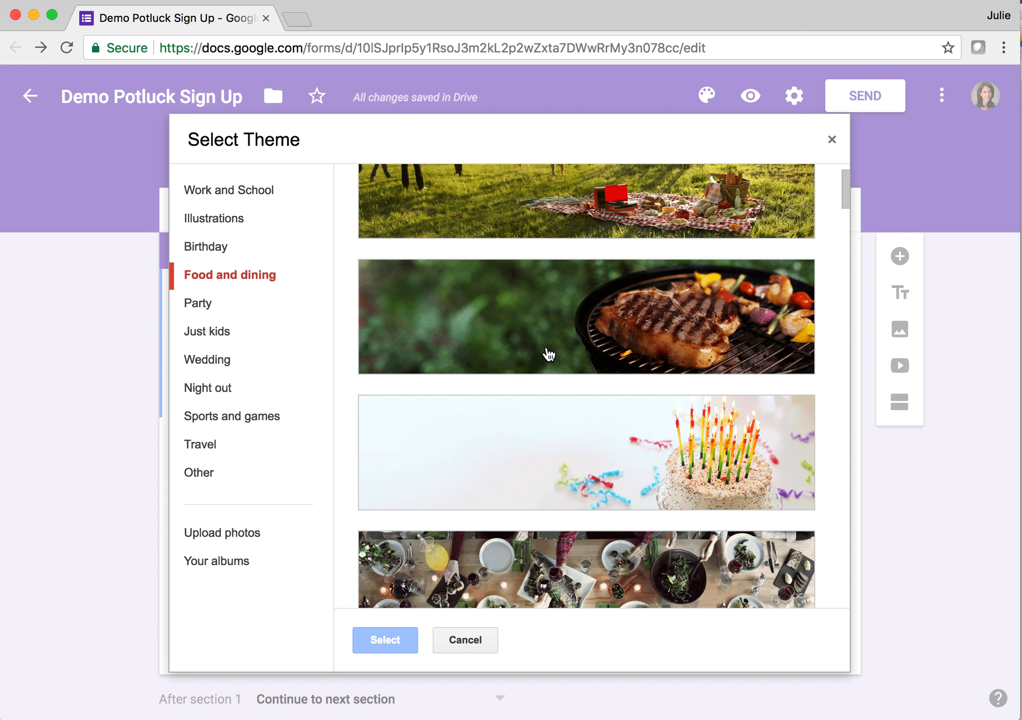
scroll(549, 353, "down", 3)
left_click(559, 515)
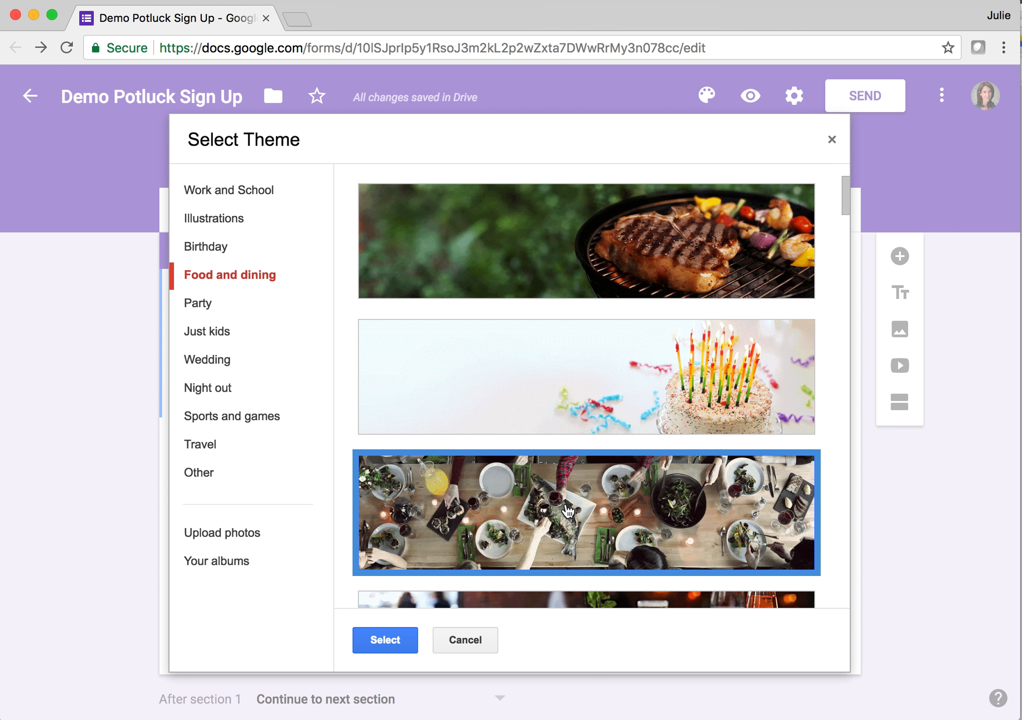
left_click(382, 643)
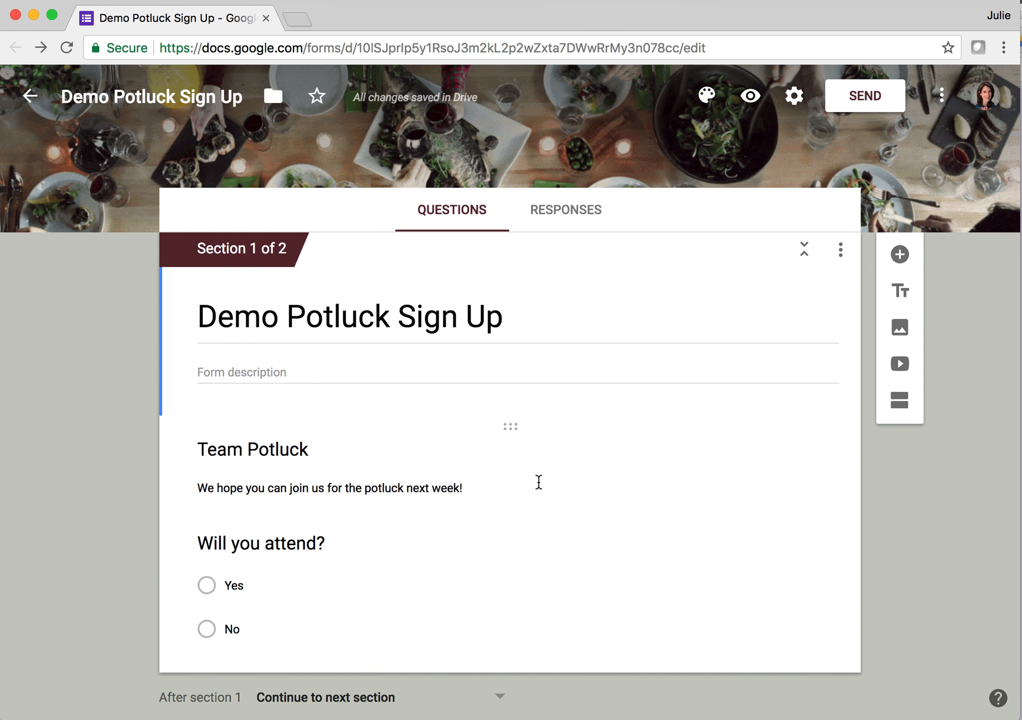
Step: Insert the cooking pot line drawing from an image search for "food" below the form title
scroll(539, 482, "down", 1)
triple_click(469, 313)
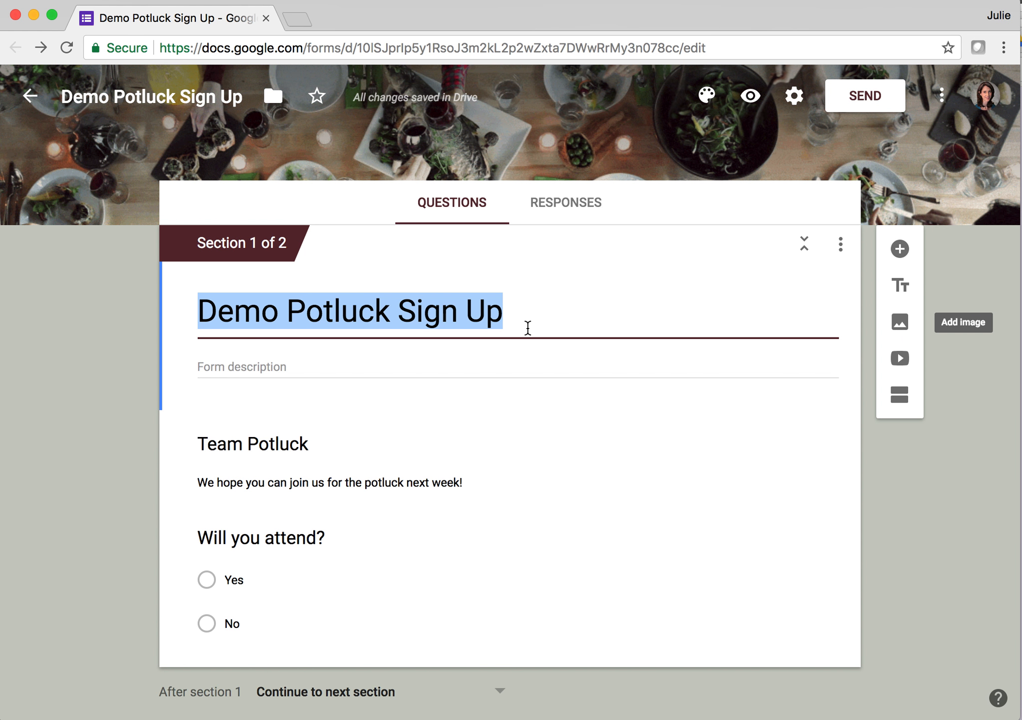
left_click(507, 314)
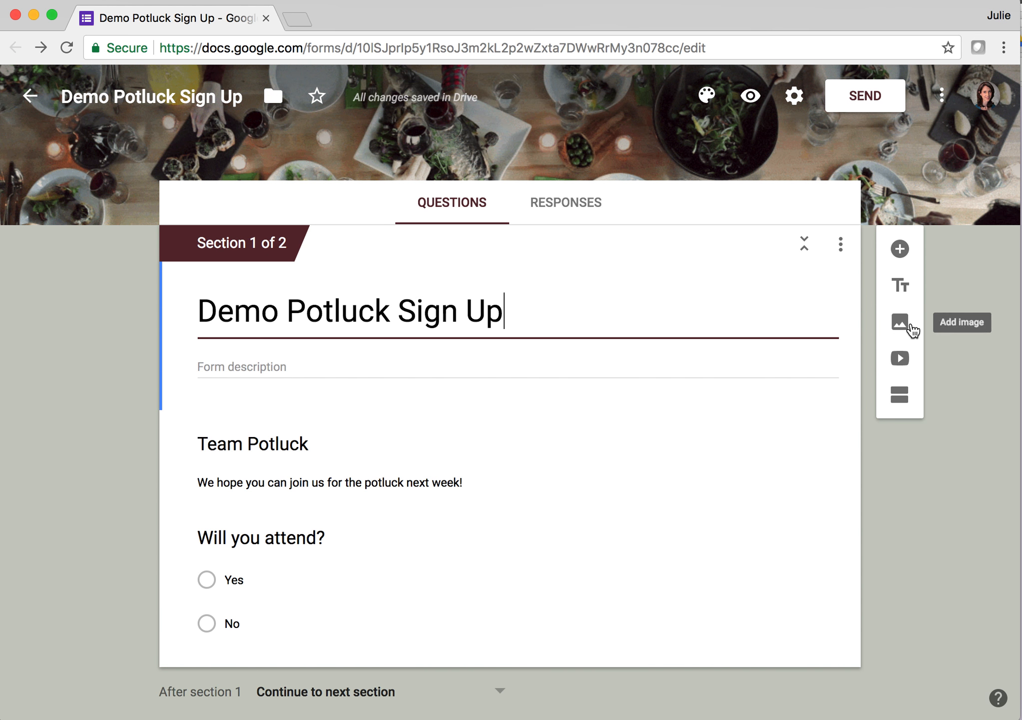
left_click(900, 323)
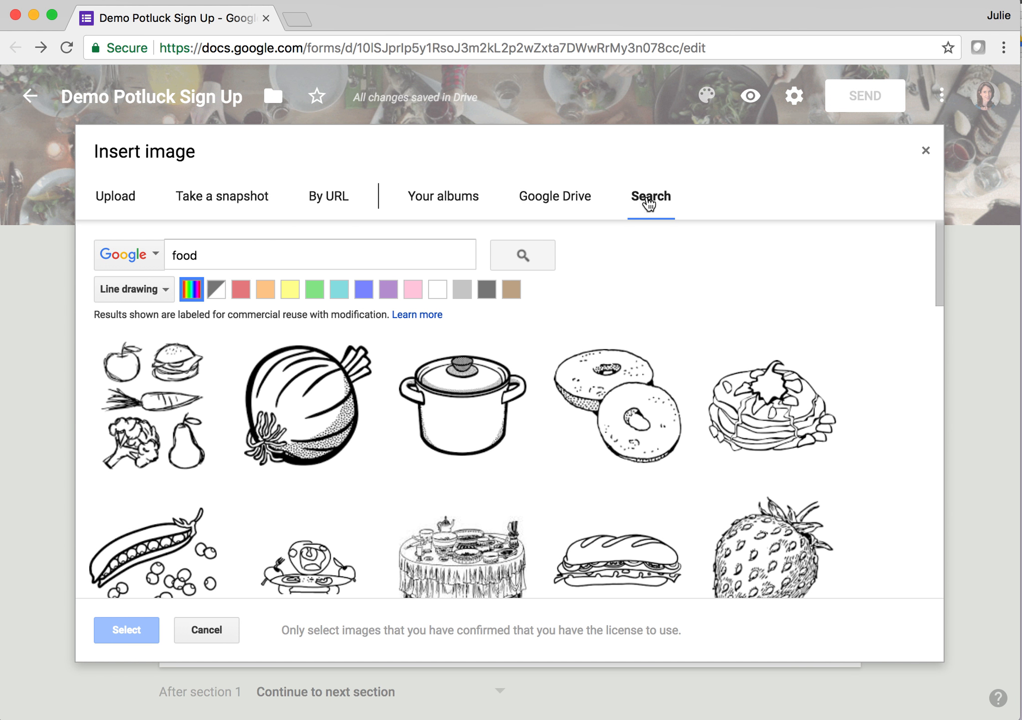
left_click(235, 253)
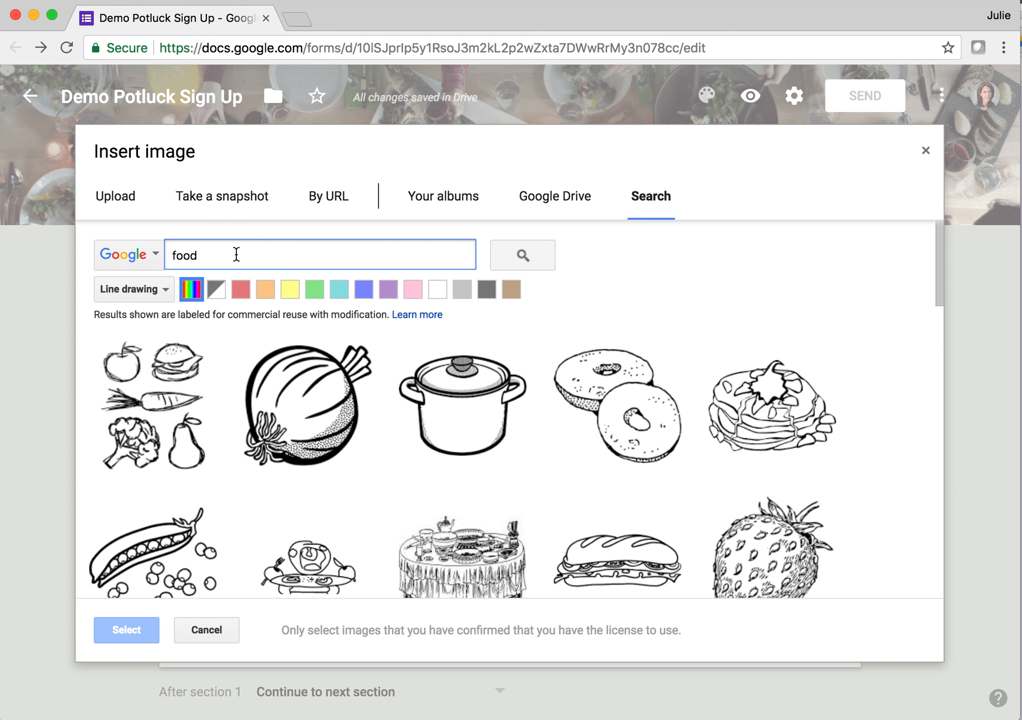
left_click(481, 414)
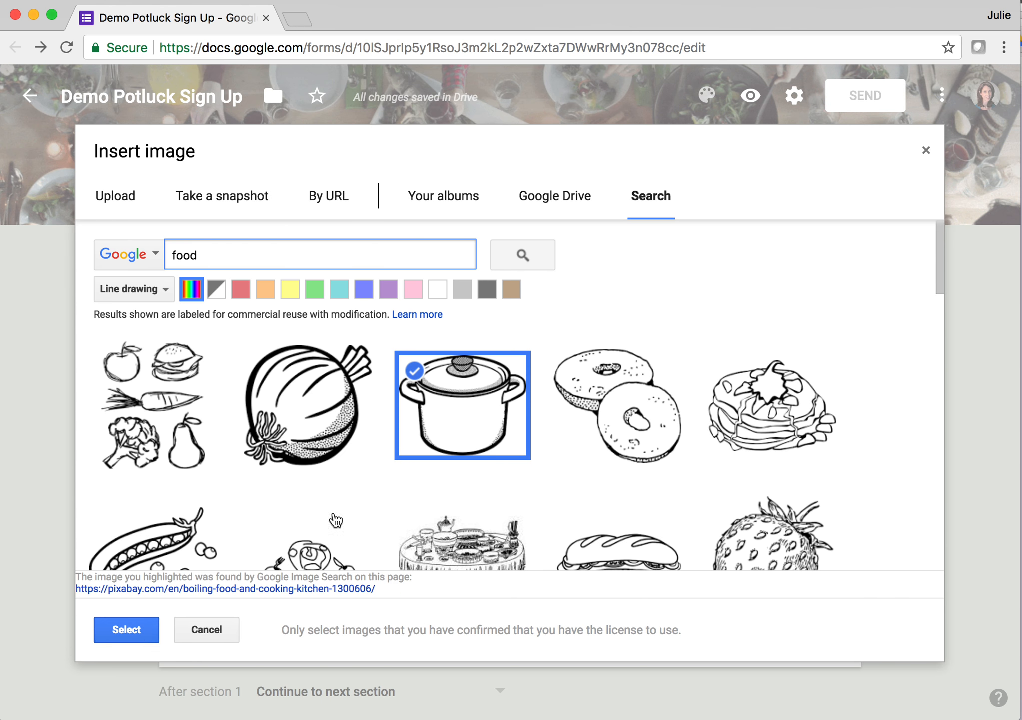
left_click(123, 632)
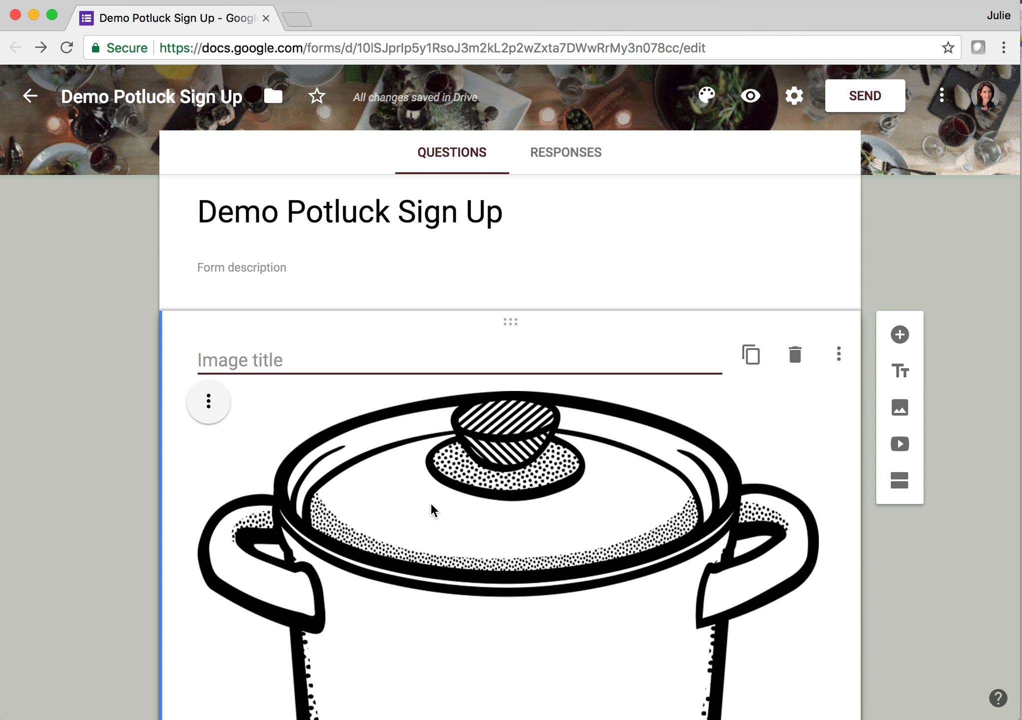
Step: Shrink the pot image to less than a third of its inserted width and center-align it
left_click(388, 467)
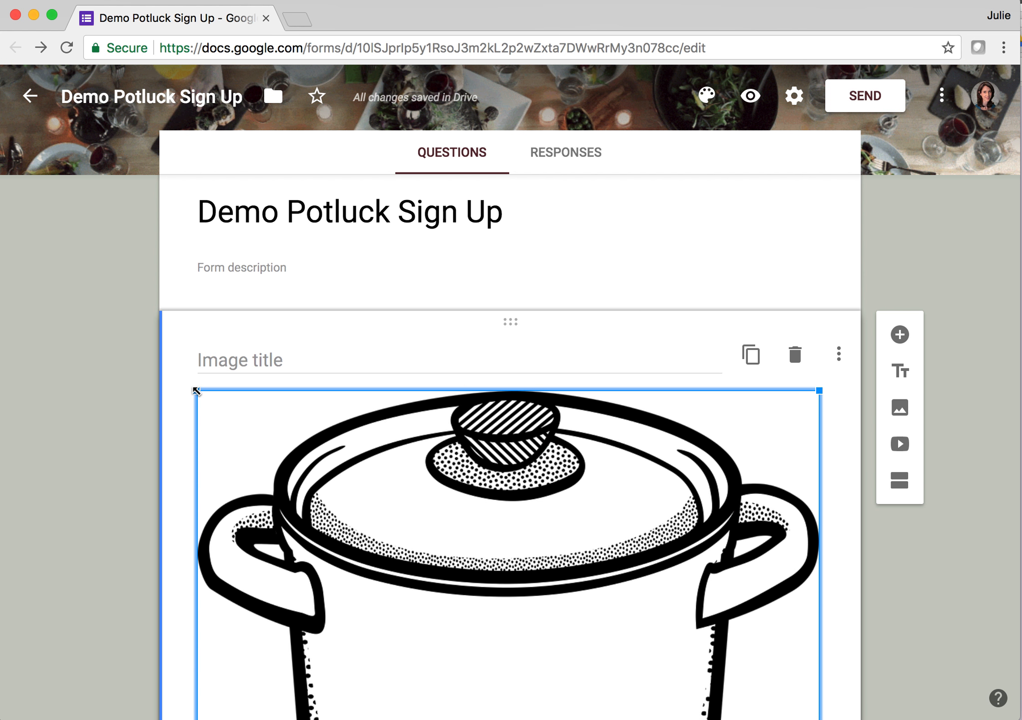
left_click_drag(196, 391, 543, 567)
left_click_drag(196, 390, 595, 566)
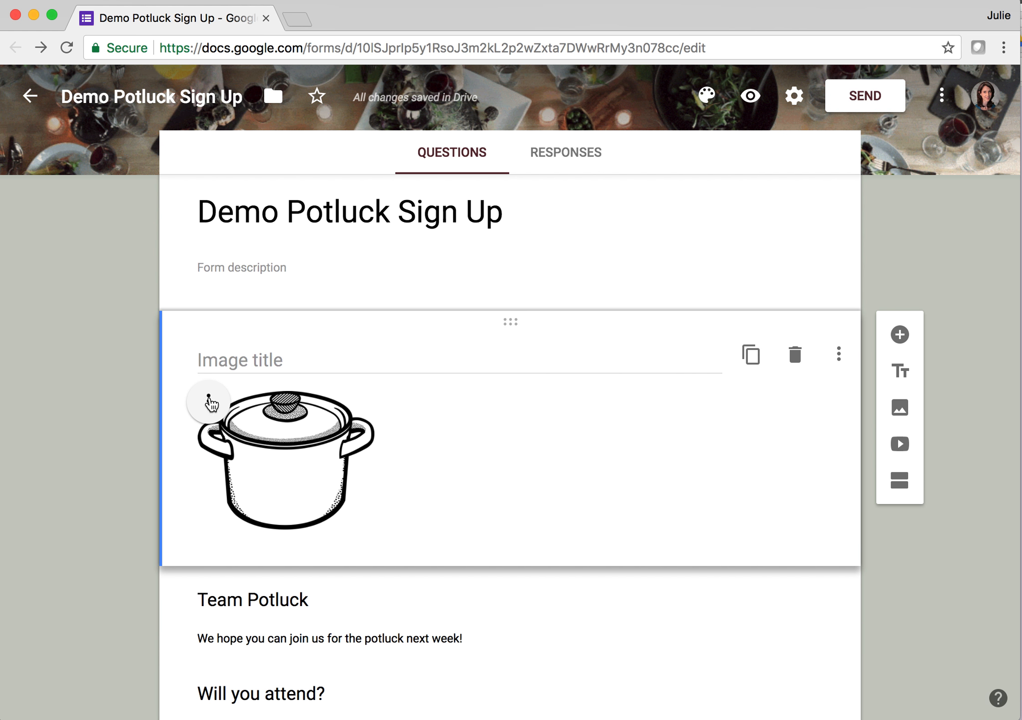
left_click(212, 402)
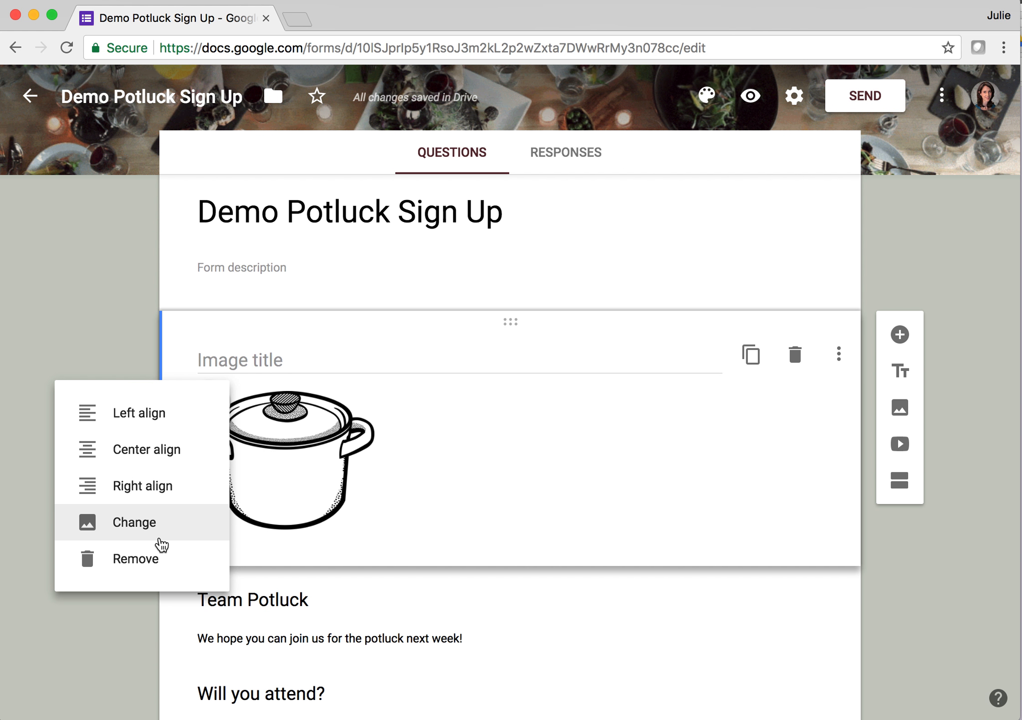
left_click(165, 454)
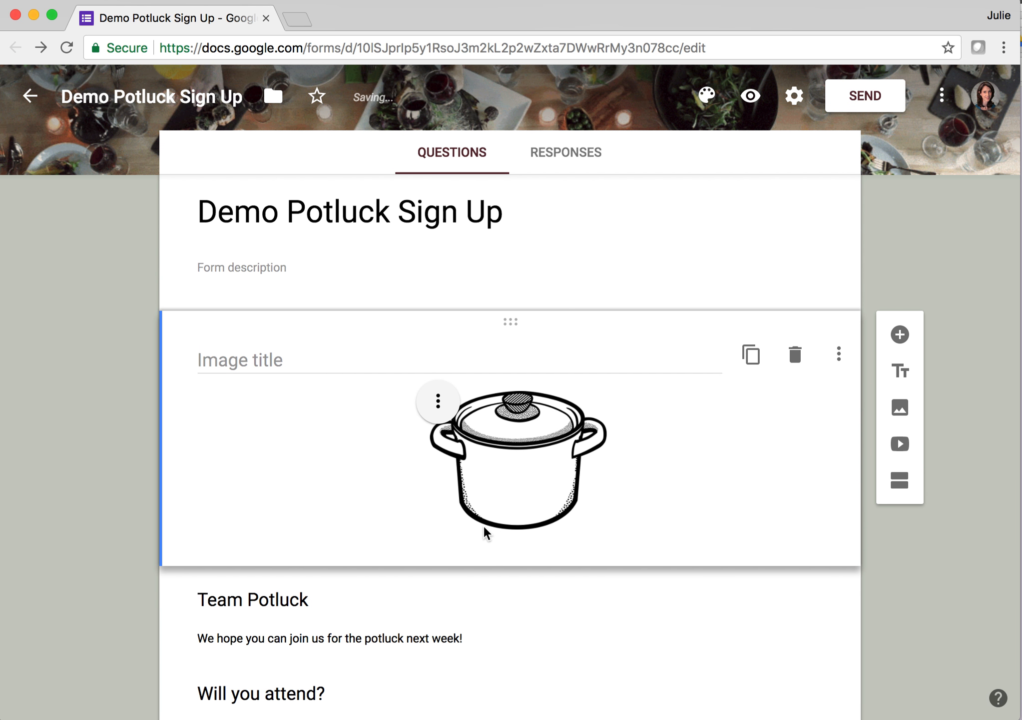
Step: Add the first green circled check mark from the "yes" image search to the Yes option of "Will you attend?"
scroll(612, 492, "down", 3)
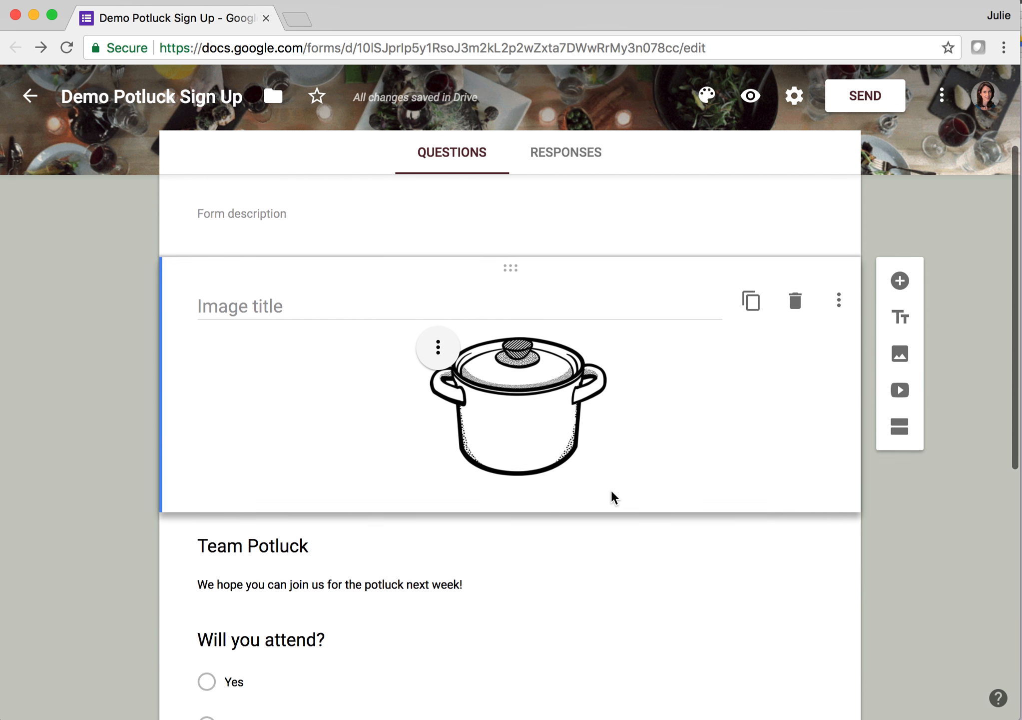
scroll(612, 492, "down", 1)
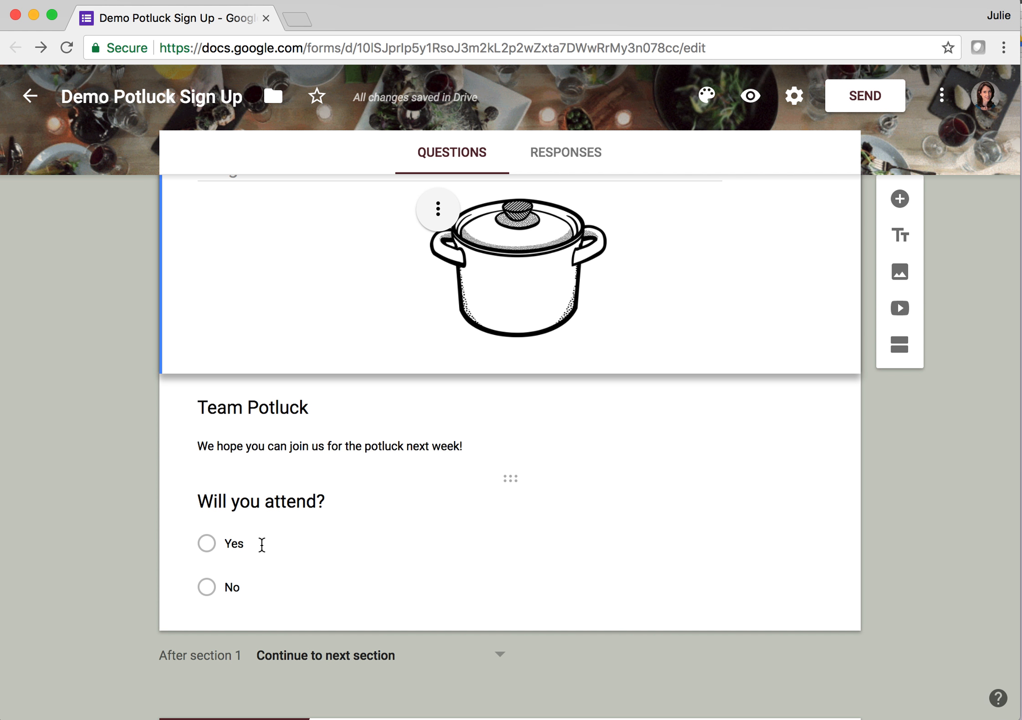
left_click(274, 500)
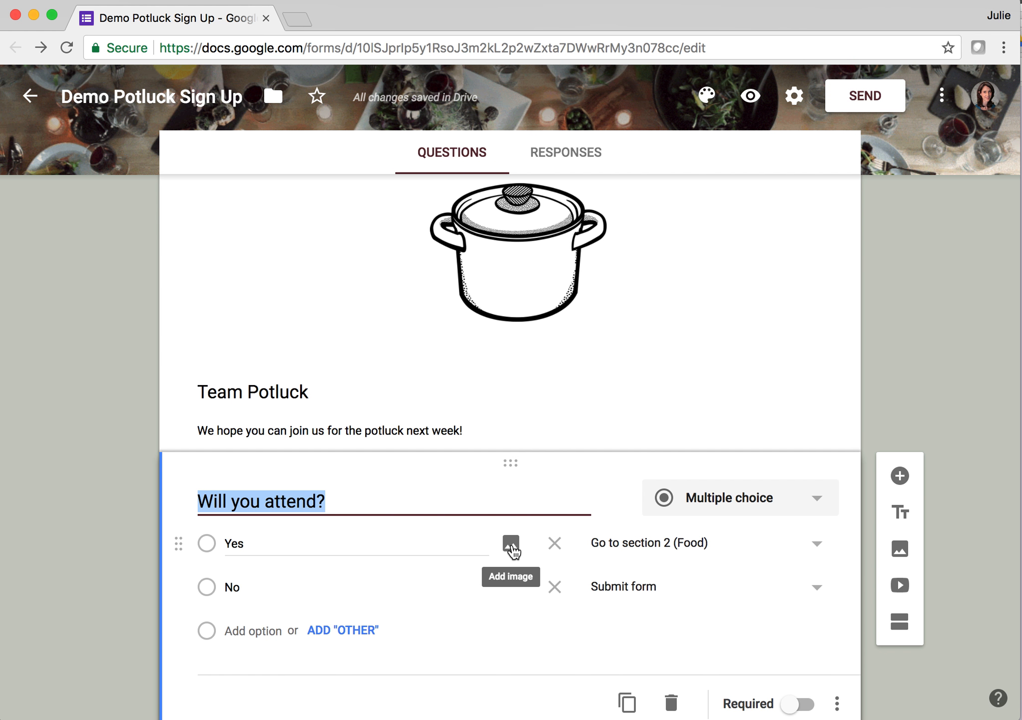
left_click(510, 544)
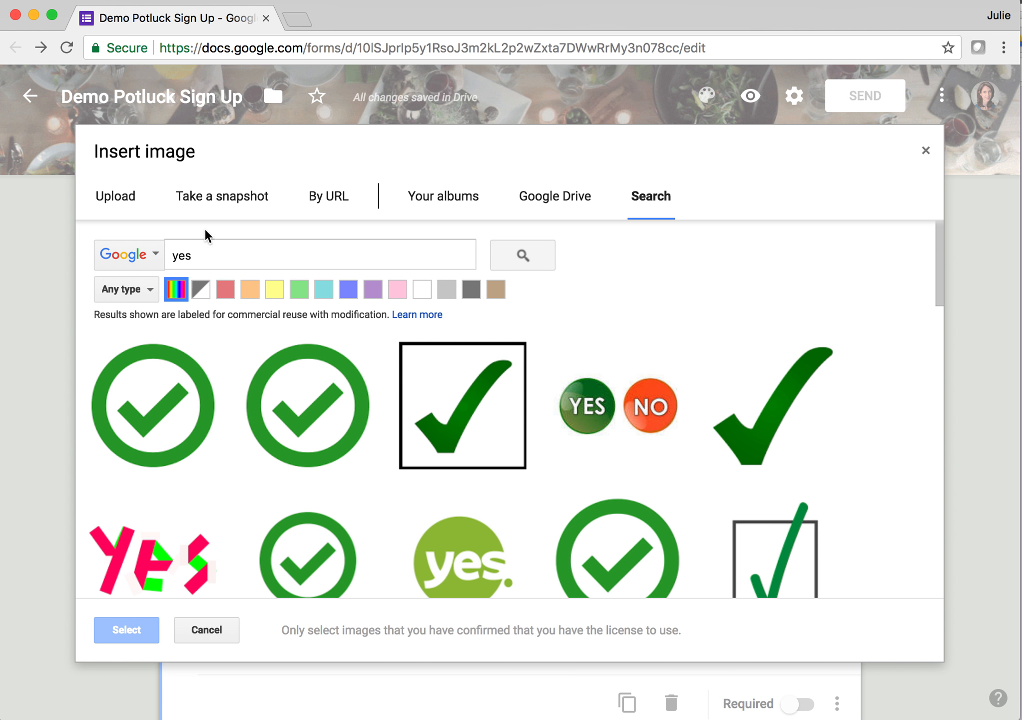
left_click(147, 408)
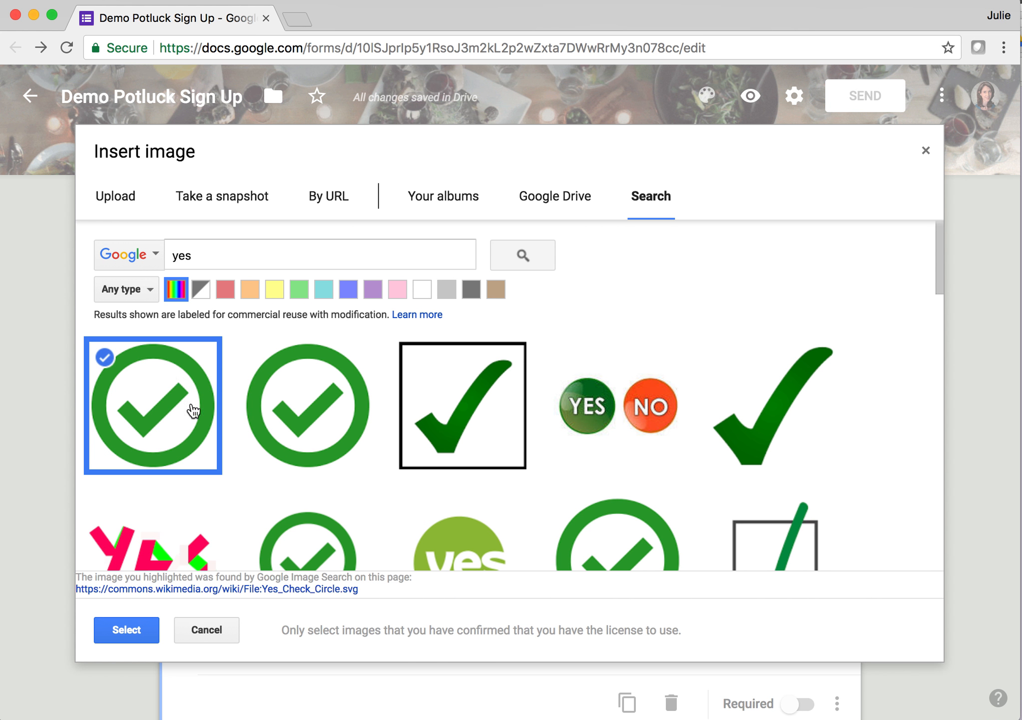
left_click(304, 403)
left_click(170, 411)
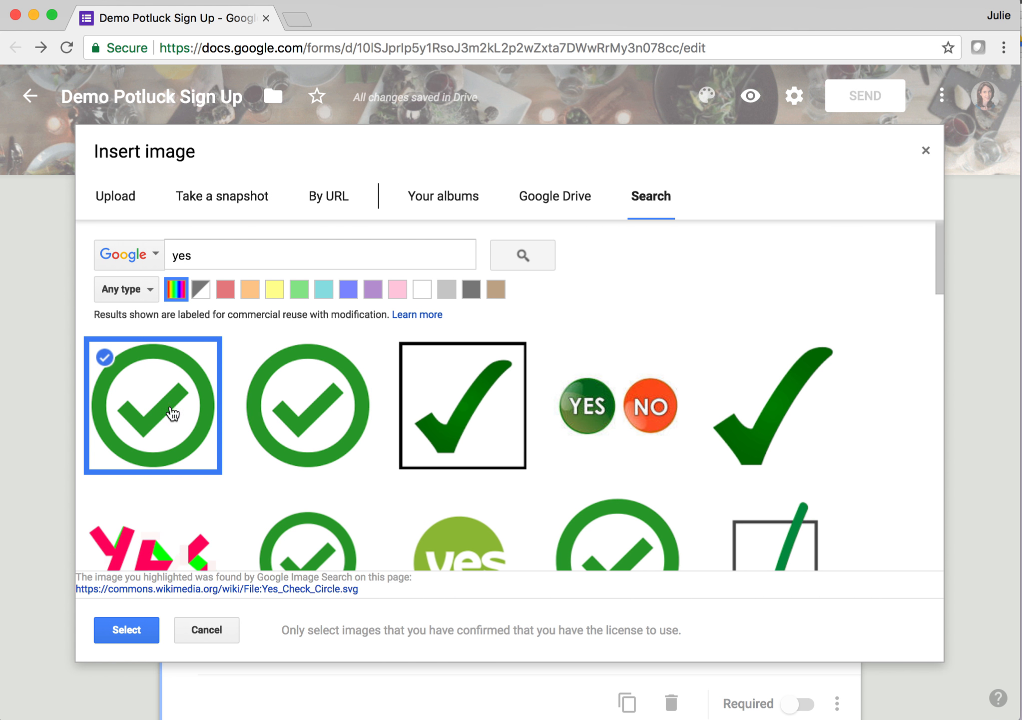
left_click(127, 630)
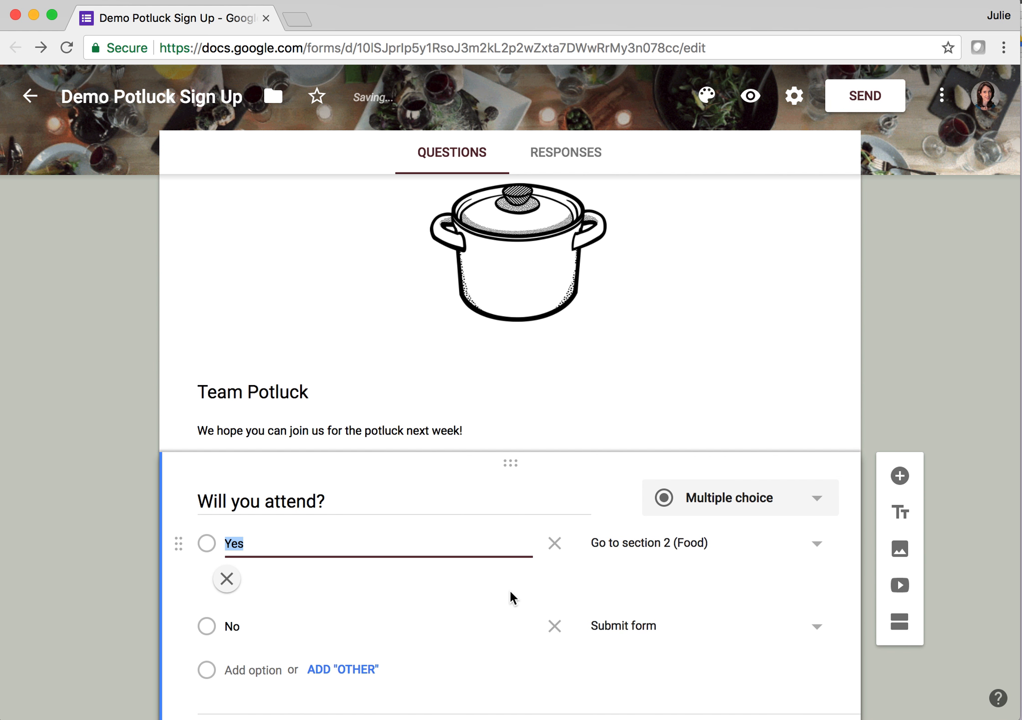
Step: Add the red circled X from the "no" image search to the No option of "Will you attend?"
scroll(496, 655, "down", 2)
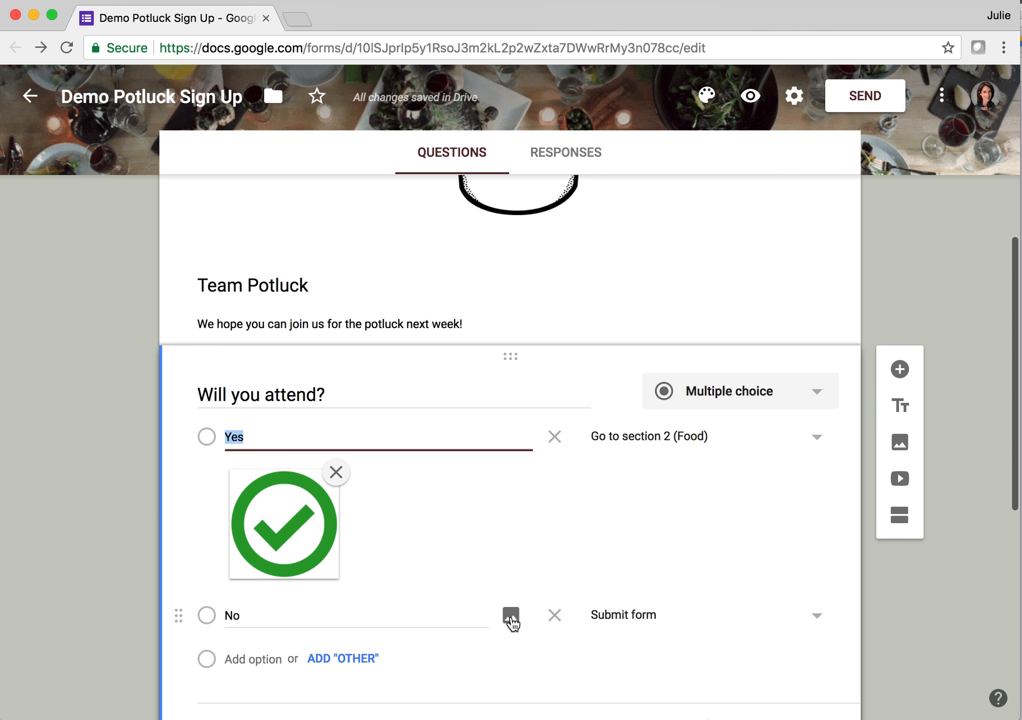
left_click(511, 619)
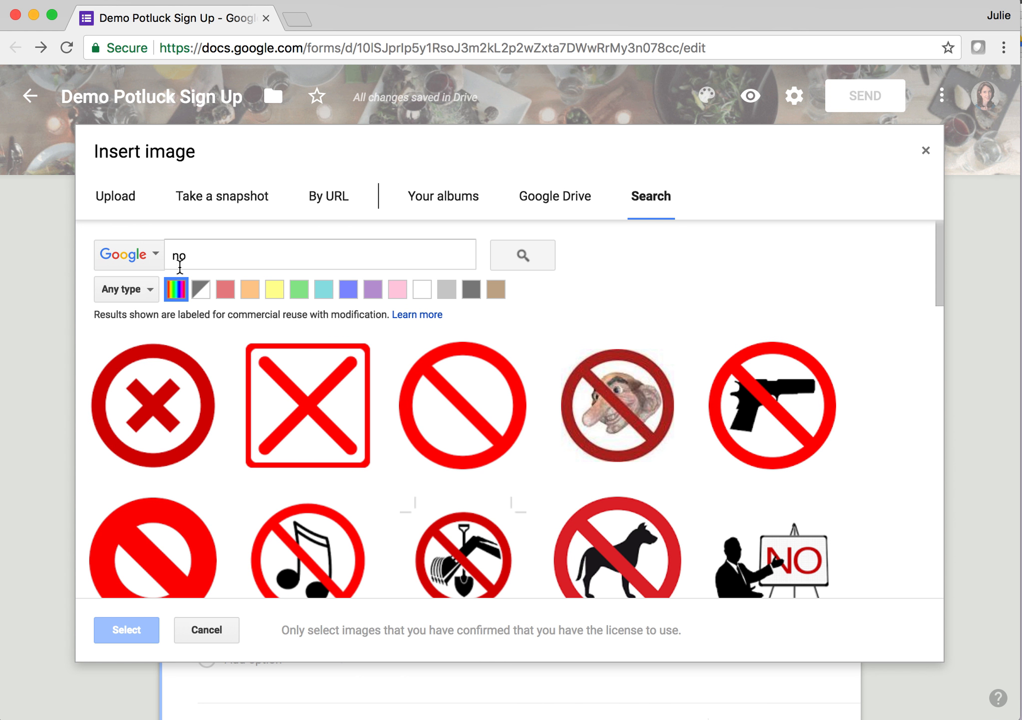
left_click(144, 450)
left_click(127, 630)
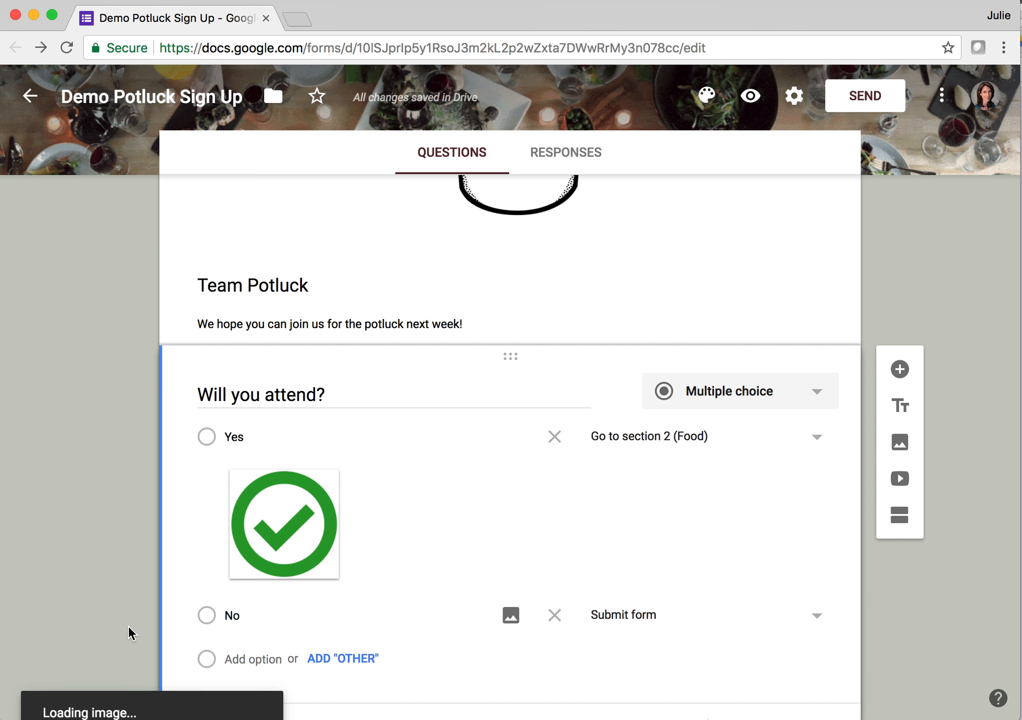
scroll(373, 596, "down", 1)
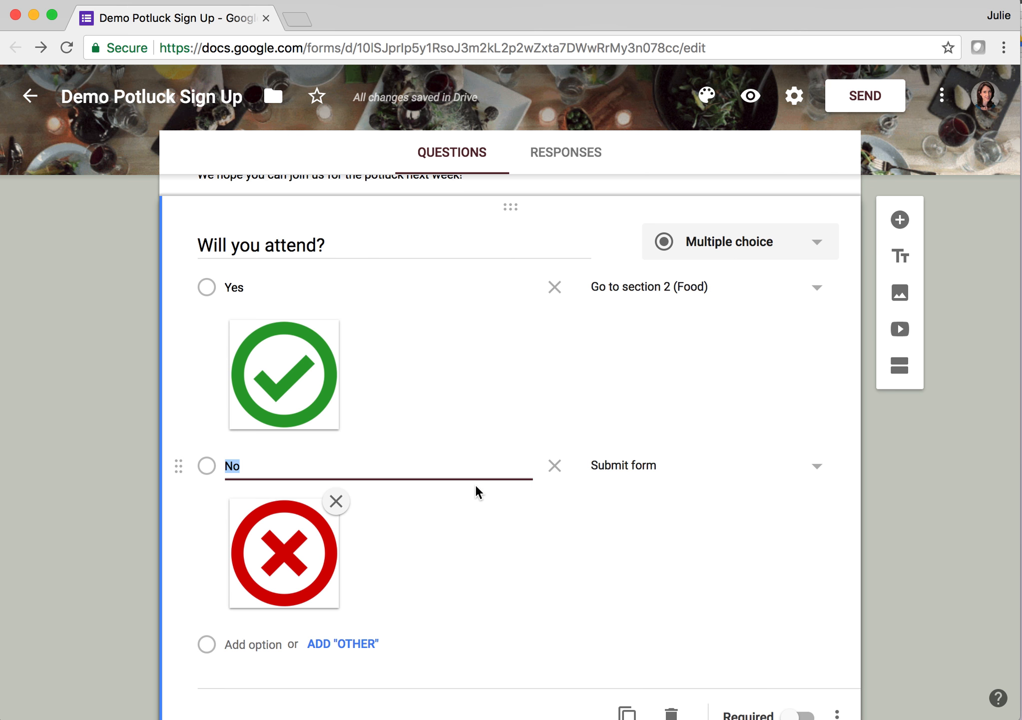
Step: Review the edited form, then preview it and examine the header, pot image and illustrated Yes and No options
scroll(475, 484, "up", 3)
scroll(475, 484, "up", 10)
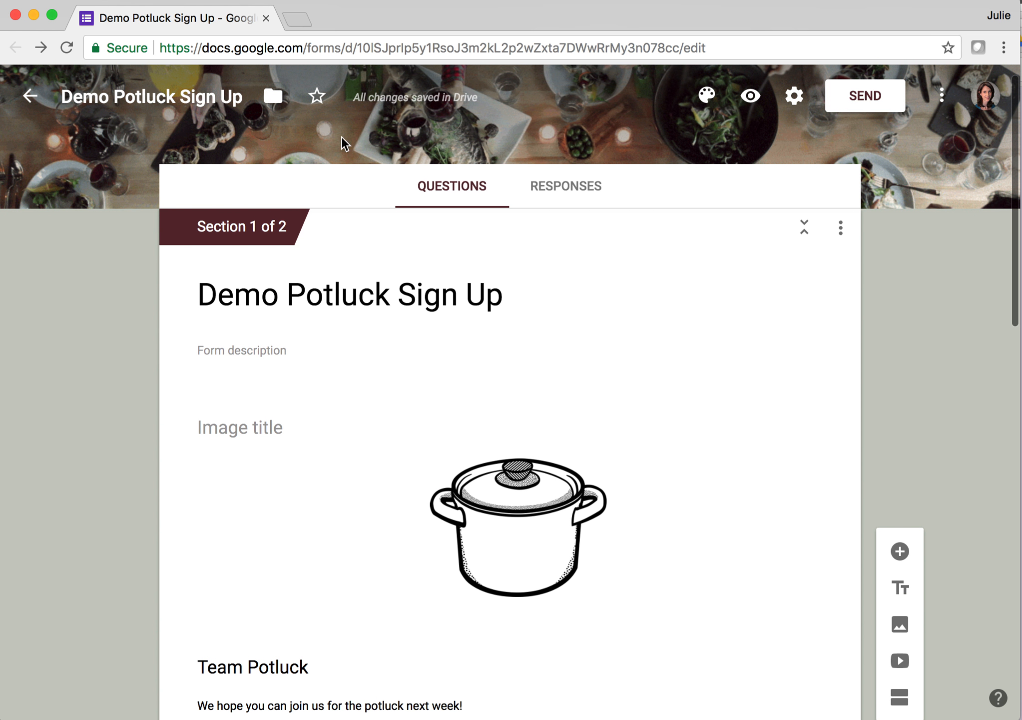
scroll(502, 530, "down", 5)
left_click(501, 523)
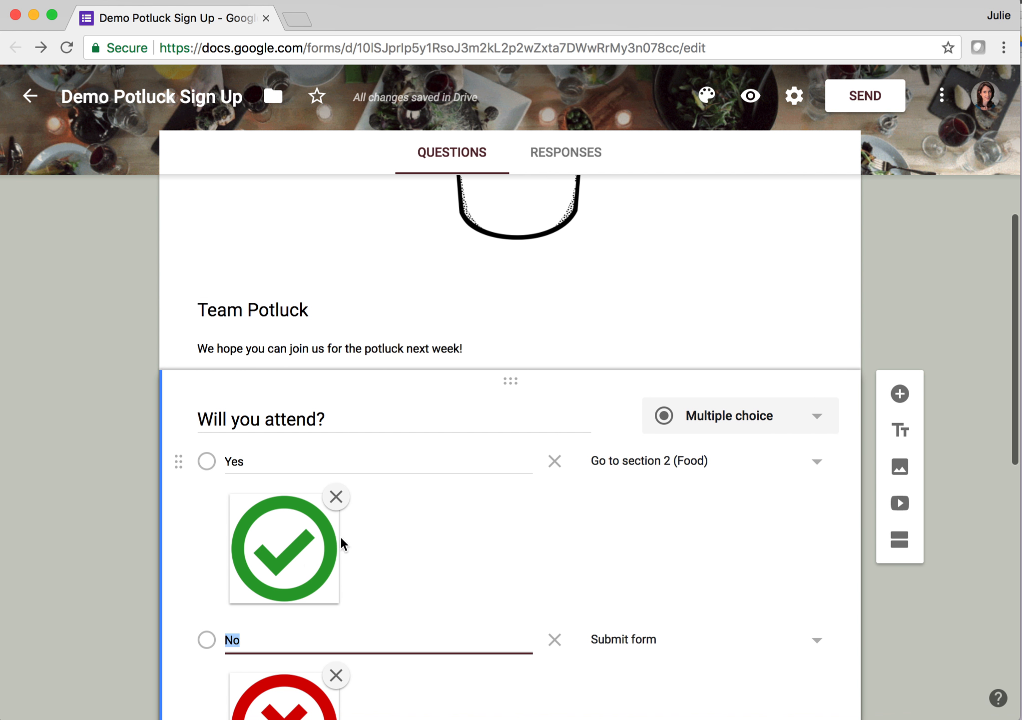
left_click(751, 101)
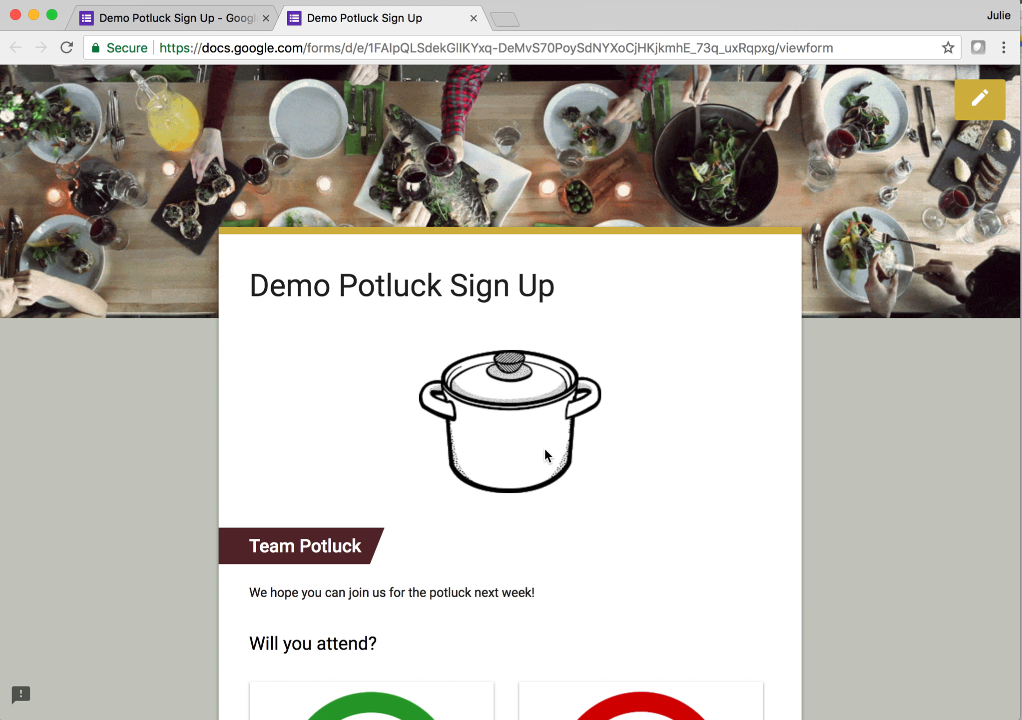
scroll(545, 449, "down", 7)
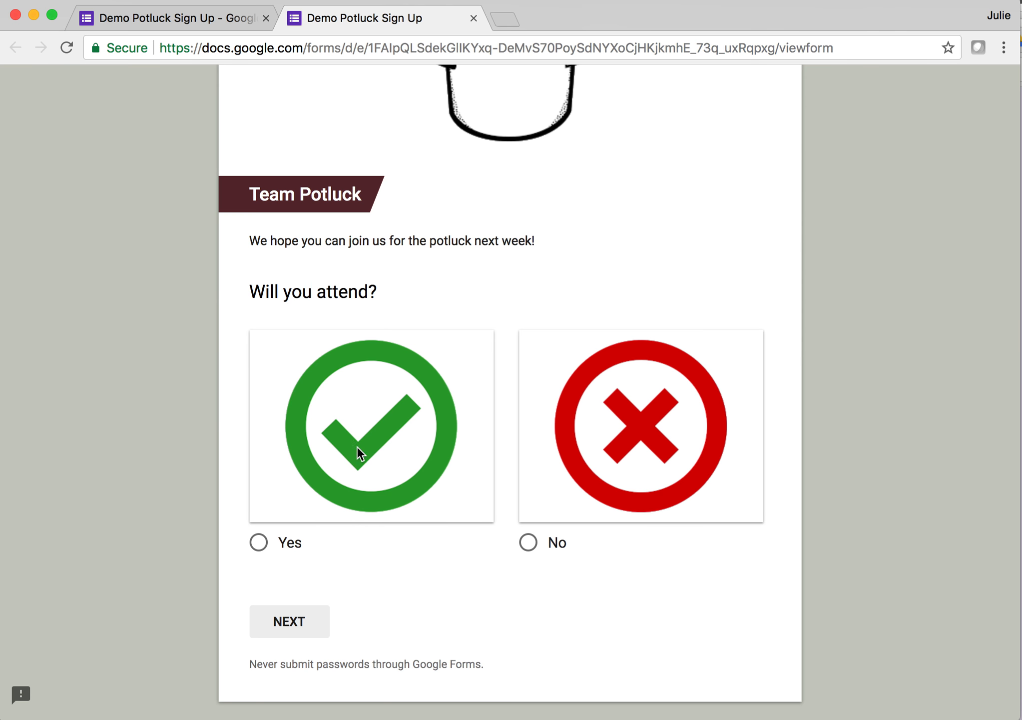